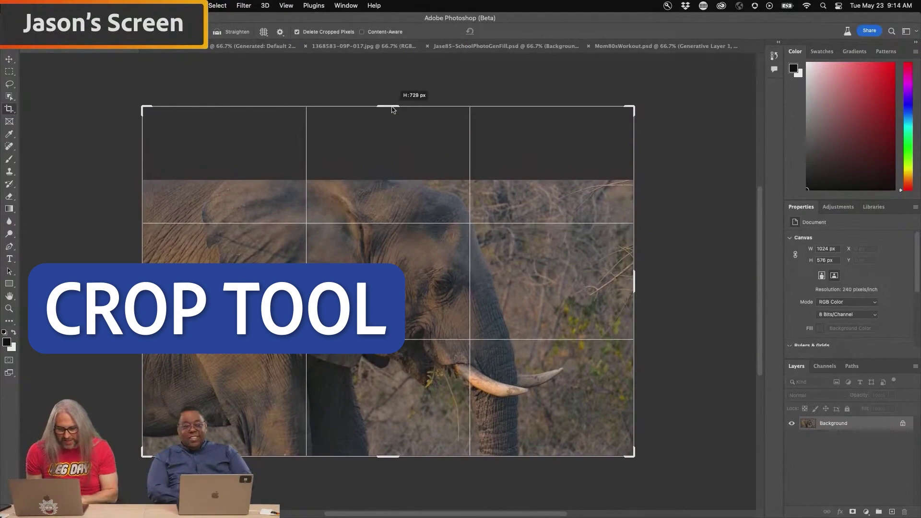
Commit the taller canvas and fill the white top band with prompt-free generated background.
{"action": "left_click_drag", "start_coordinate": [393, 110], "coordinate": [393, 110]}
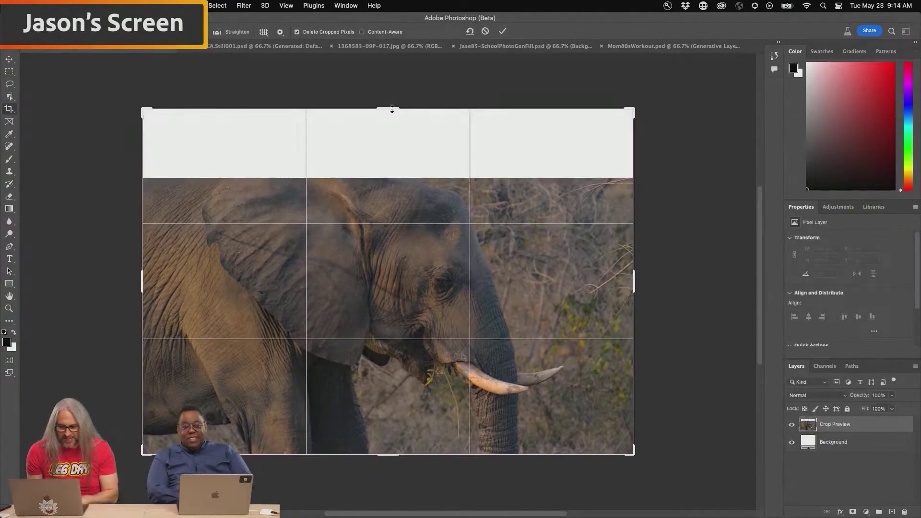
{"action": "key", "text": "Return"}
{"action": "key", "text": "m"}
{"action": "left_click_drag", "start_coordinate": [143, 109], "coordinate": [643, 183]}
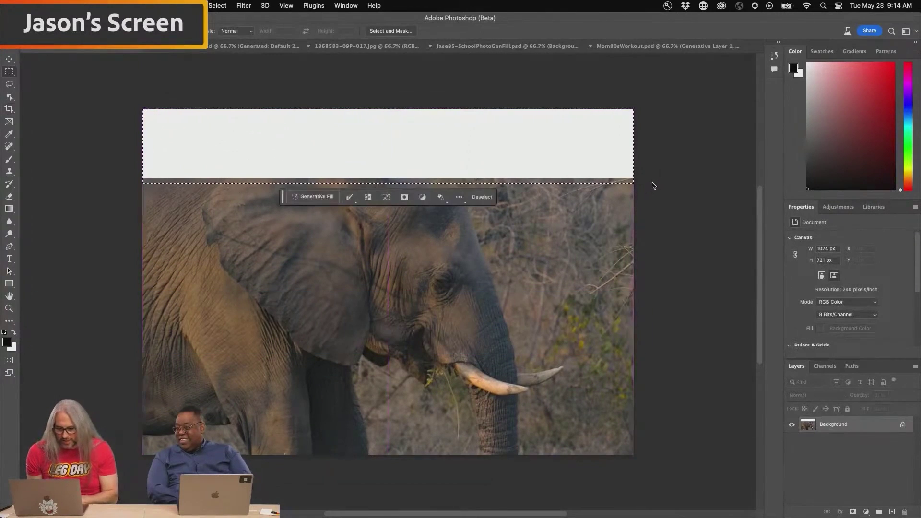
{"action": "left_click", "coordinate": [314, 196]}
{"action": "left_click", "coordinate": [445, 197]}
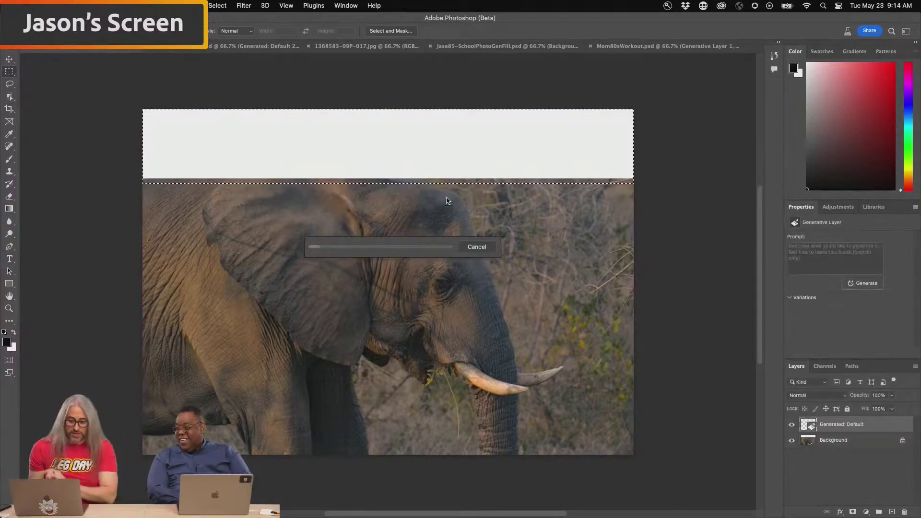
Extend the canvas downward to 1024x1244 px and fit the whole elephant image in view.
{"action": "scroll", "coordinate": [163, 342], "scroll_direction": "down", "scroll_amount": 3}
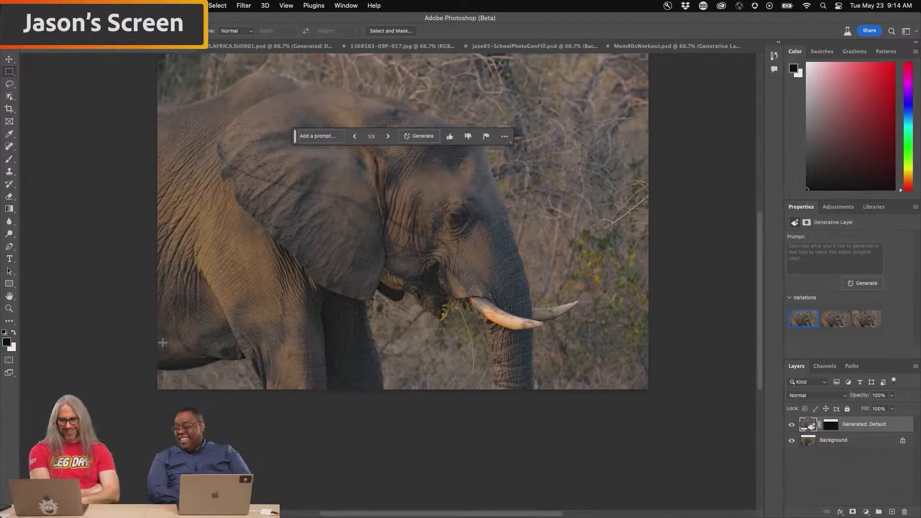
{"action": "scroll", "coordinate": [162, 342], "scroll_direction": "down", "scroll_amount": 5}
{"action": "left_click", "coordinate": [10, 108]}
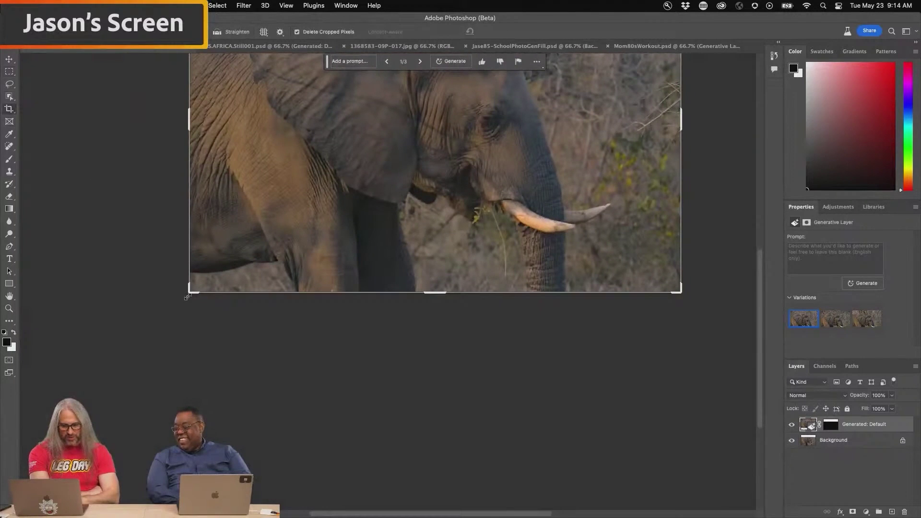
{"action": "left_click_drag", "start_coordinate": [187, 298], "coordinate": [191, 417]}
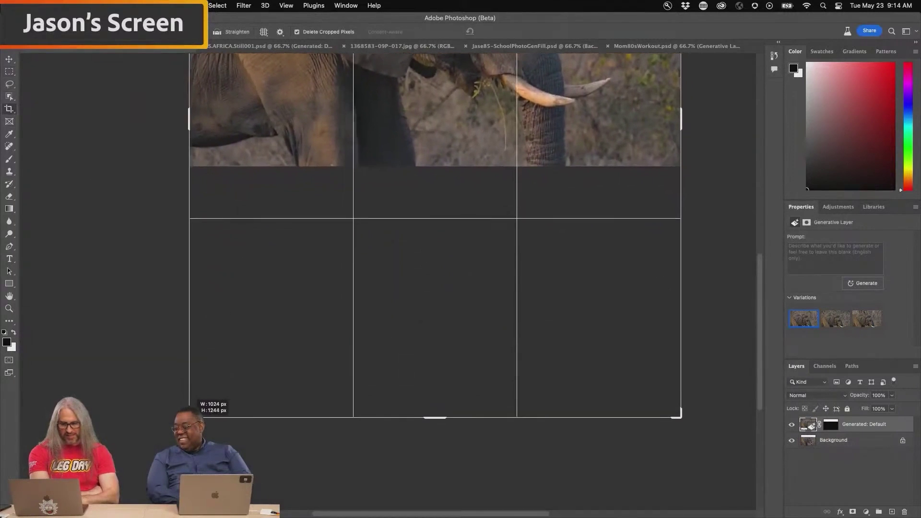
{"action": "key", "text": "Return"}
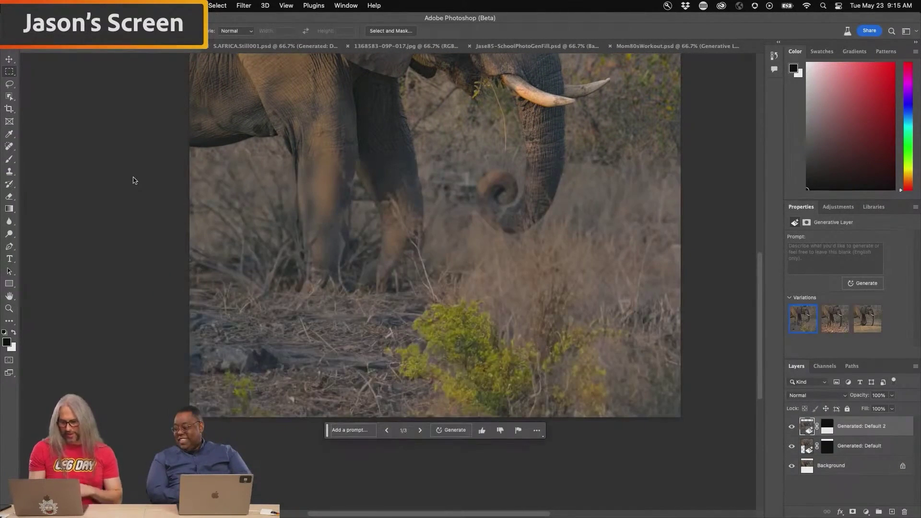
{"action": "key", "text": "super+0"}
{"action": "left_click_drag", "start_coordinate": [328, 430], "coordinate": [605, 165]}
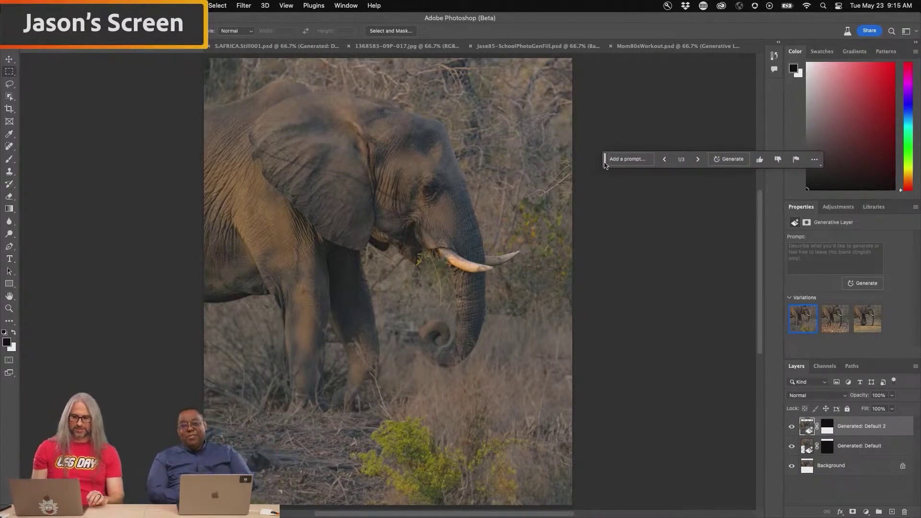
Undo back to the left-widened version and compare its three variations, returning to the first.
{"action": "key", "text": "super+z"}
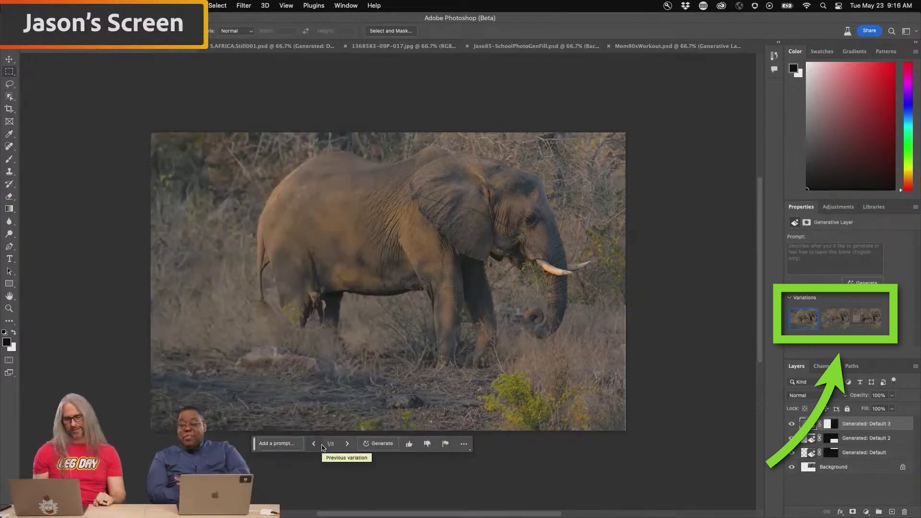
{"action": "left_click", "coordinate": [835, 320]}
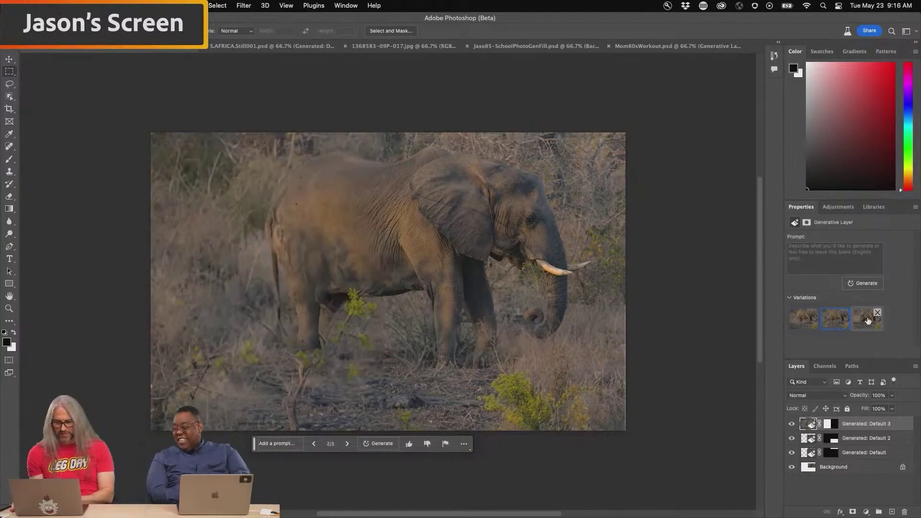
{"action": "left_click", "coordinate": [869, 320]}
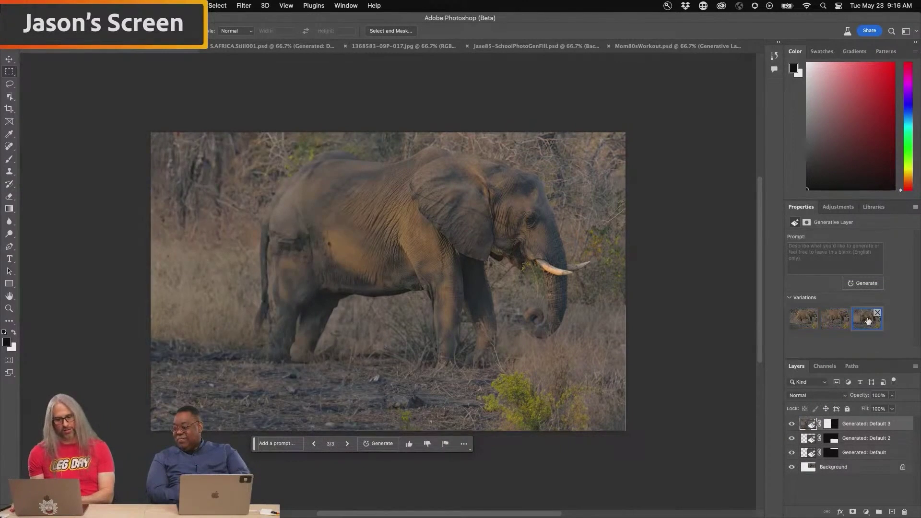
{"action": "left_click", "coordinate": [804, 319]}
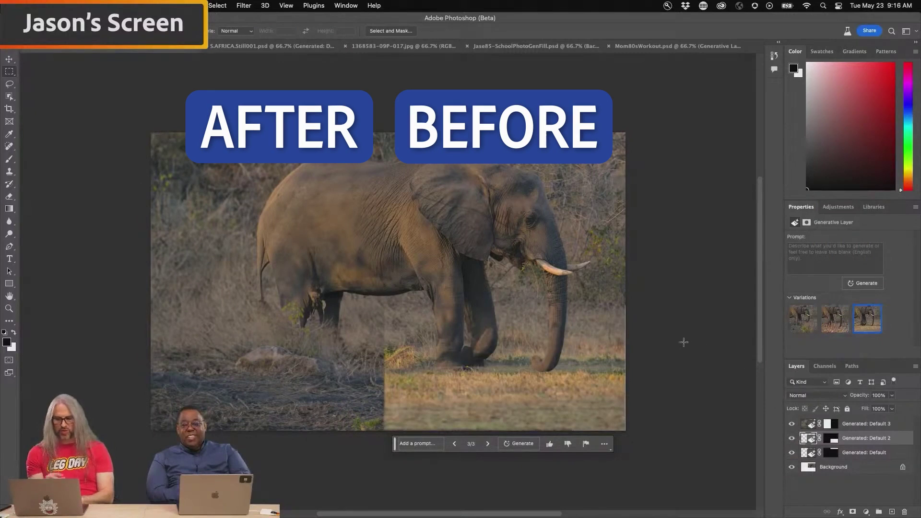
Keep the first variation, select the lower-left ground, and prompt Generative Fill with 'baby elephant grazing'.
{"action": "mouse_move", "coordinate": [840, 331]}
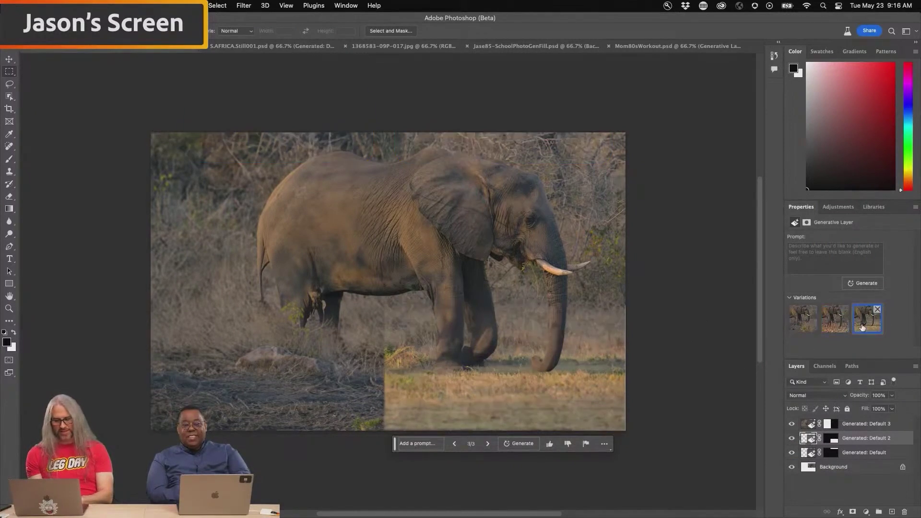
{"action": "left_click", "coordinate": [804, 319]}
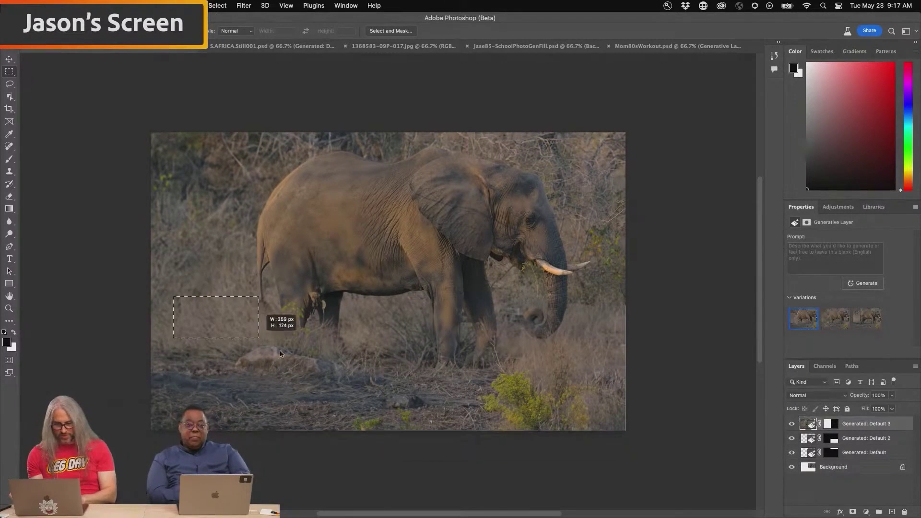
{"action": "left_click_drag", "start_coordinate": [281, 354], "coordinate": [401, 424]}
{"action": "left_click", "coordinate": [207, 436]}
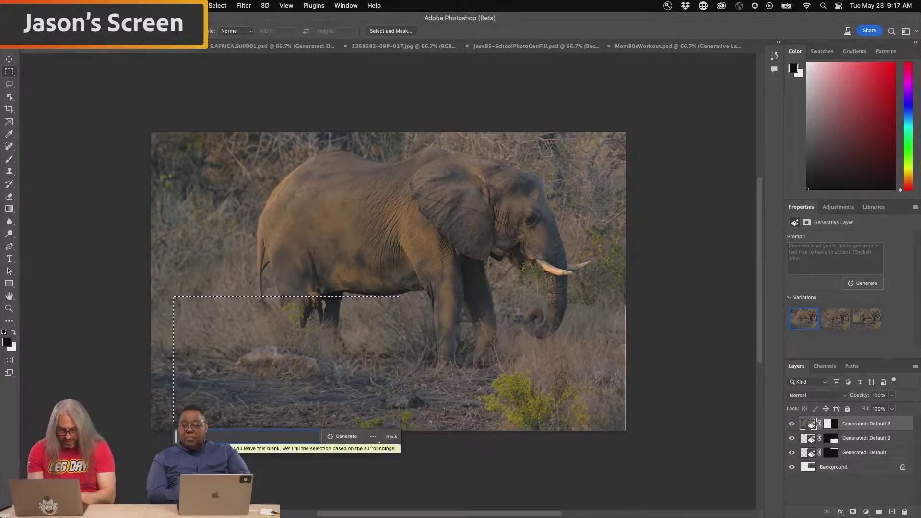
{"action": "type", "text": "baby elephant grazing"}
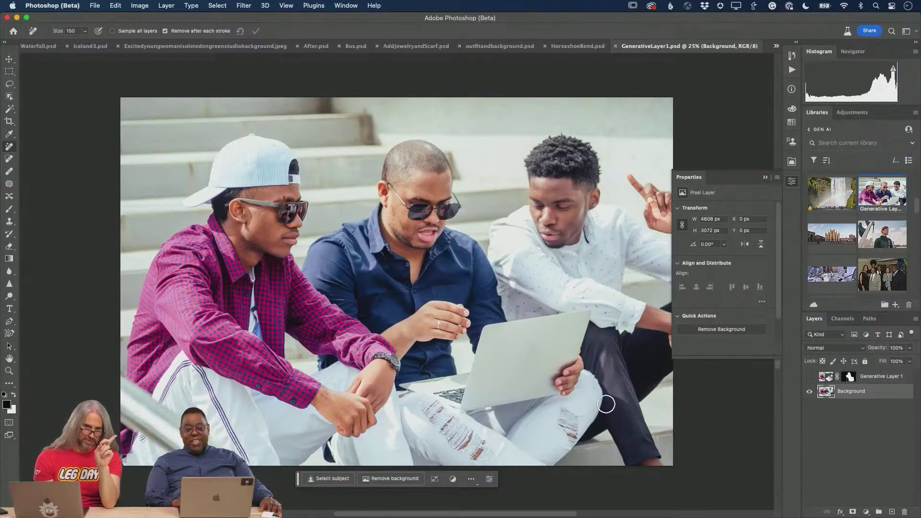
Load the saved Middle Guy channel as a selection via Select > Load Selection.
{"action": "scroll", "coordinate": [606, 404], "scroll_direction": "down", "scroll_amount": 2}
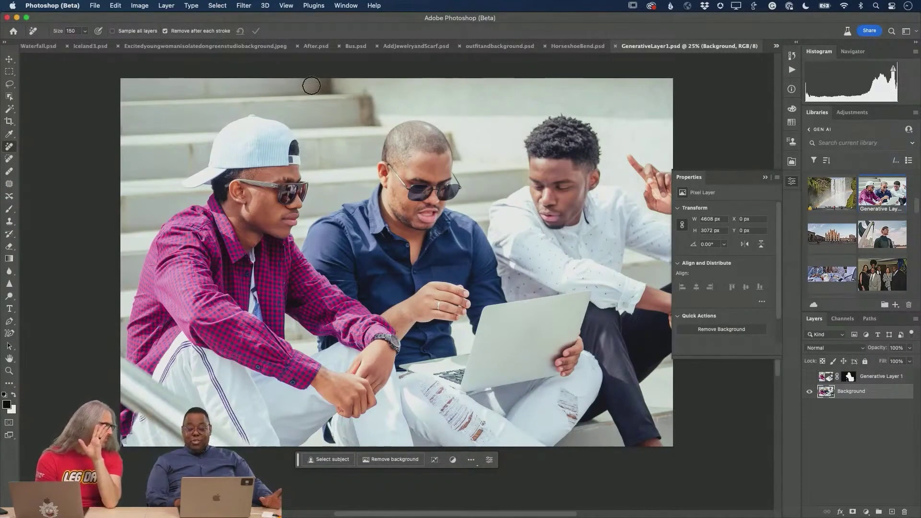
{"action": "left_click", "coordinate": [217, 5]}
{"action": "left_click", "coordinate": [237, 210]}
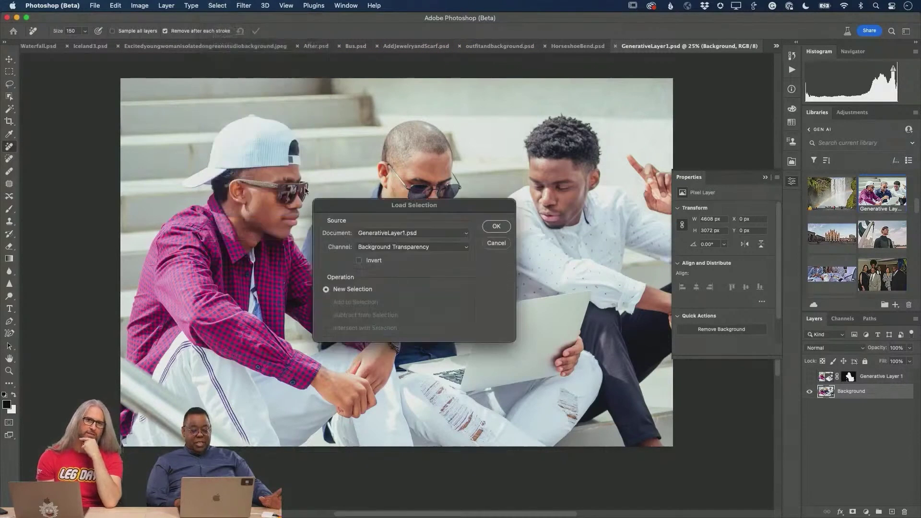
{"action": "left_click", "coordinate": [387, 248]}
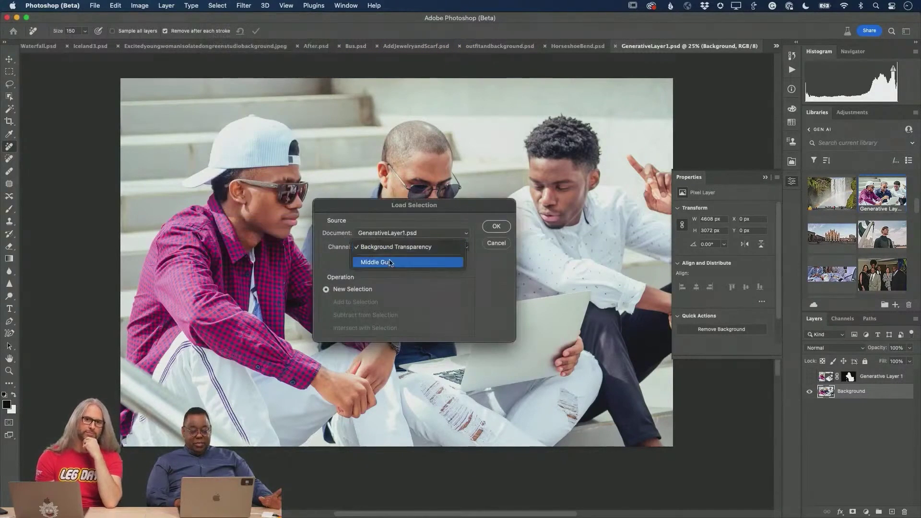
{"action": "left_click", "coordinate": [390, 262]}
{"action": "key", "text": "Return"}
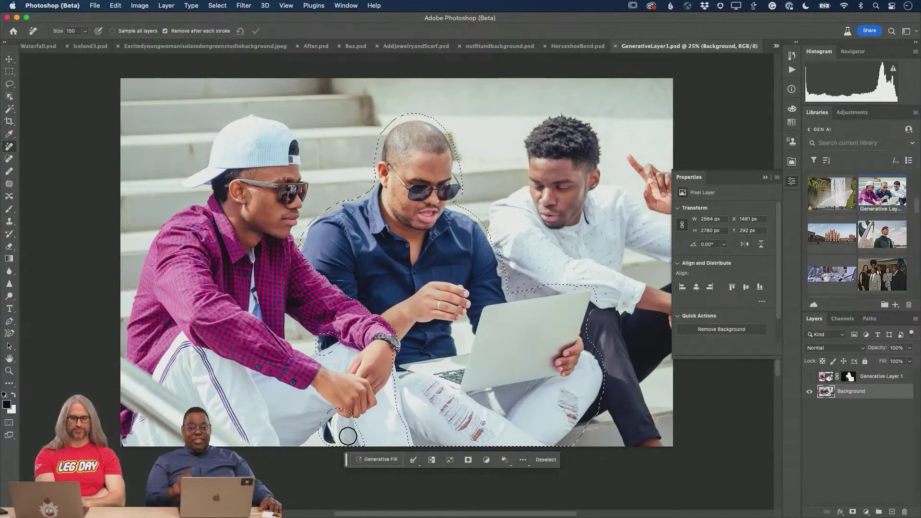
Run prompt-free Generative Fill over the middle man and preview its second and third variations.
{"action": "left_click", "coordinate": [377, 459]}
{"action": "left_click", "coordinate": [510, 463]}
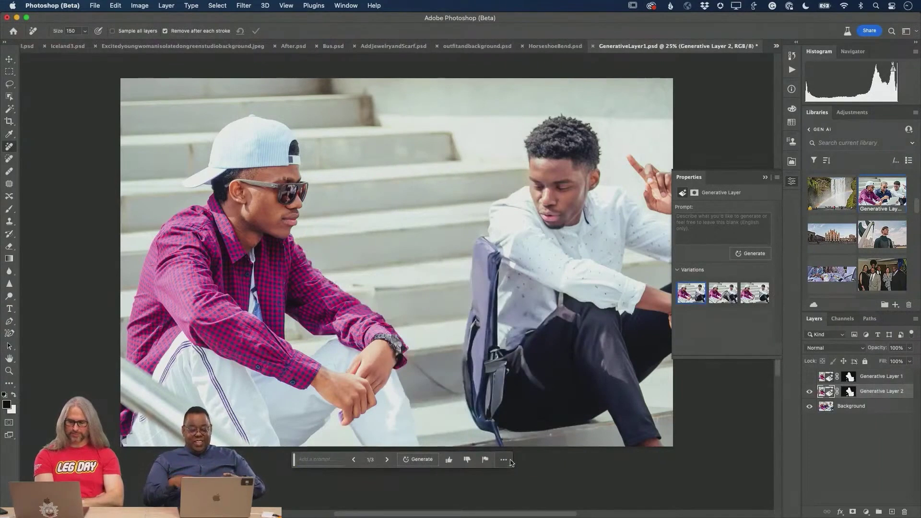
{"action": "left_click", "coordinate": [724, 292]}
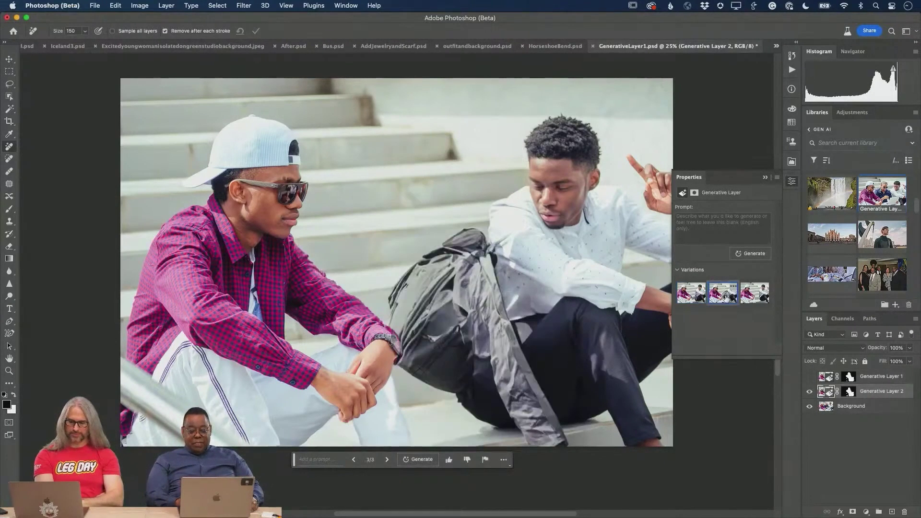
{"action": "left_click", "coordinate": [755, 293]}
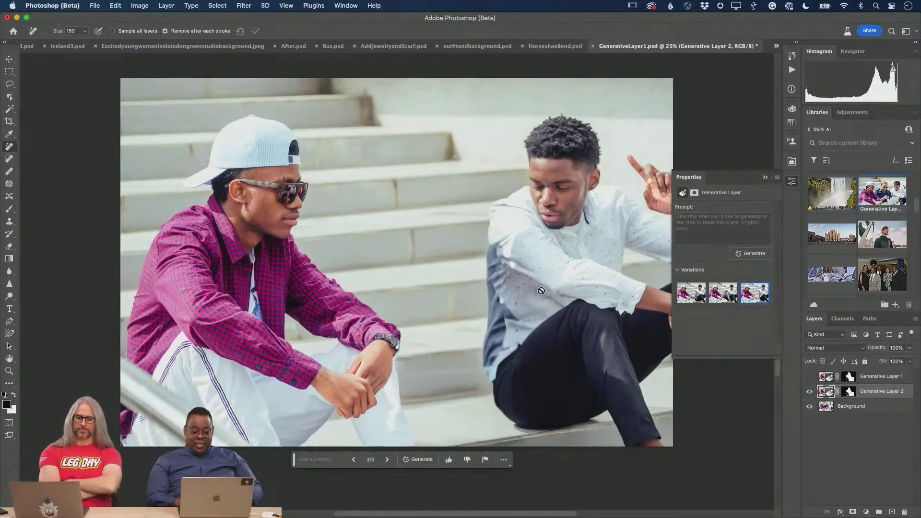
Generate two more batches of fill variations, previewing the new second and third ones.
{"action": "left_click", "coordinate": [763, 254]}
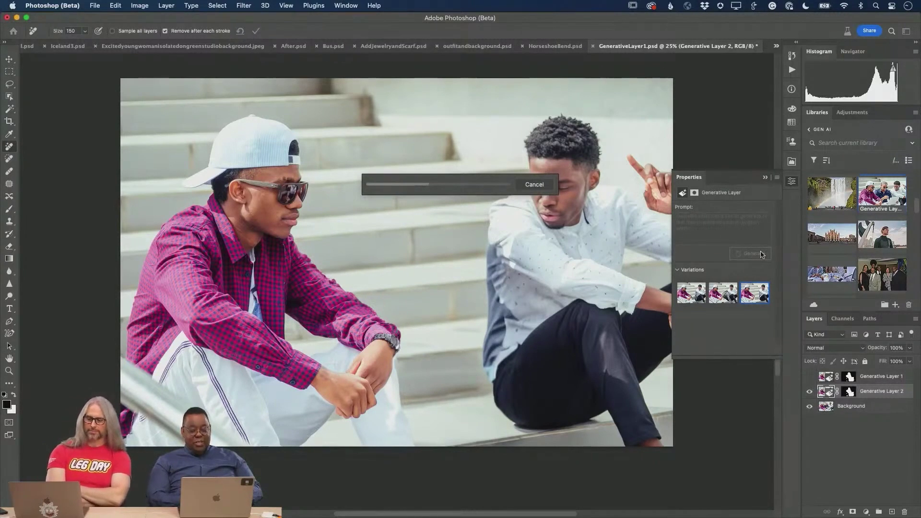
{"action": "left_click", "coordinate": [723, 293]}
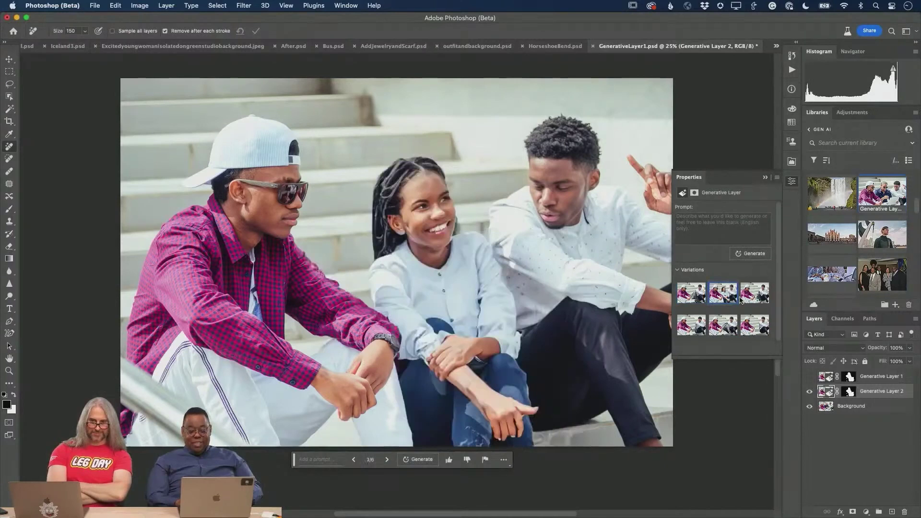
{"action": "left_click", "coordinate": [755, 292]}
{"action": "left_click", "coordinate": [758, 255]}
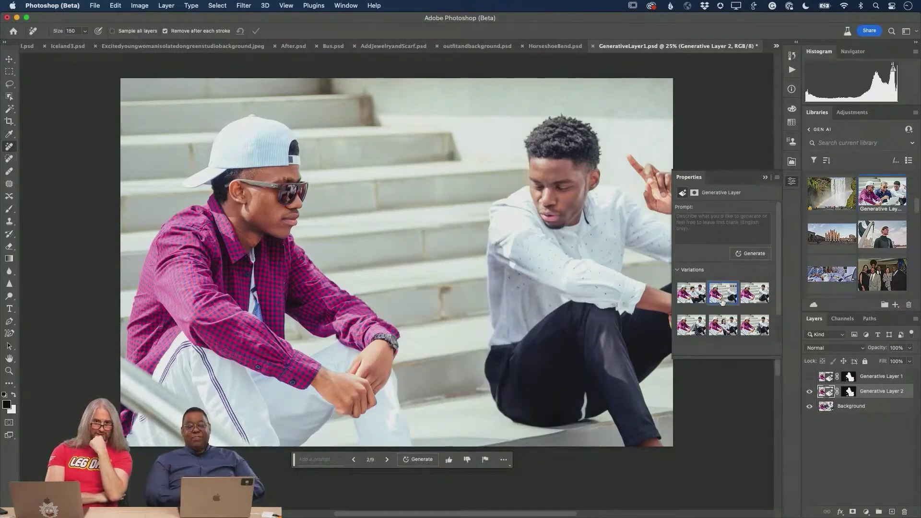
Zoom in on the hands and watch to inspect the fill, then zoom back out.
{"action": "key", "text": "z"}
{"action": "left_click_drag", "start_coordinate": [363, 288], "coordinate": [445, 319]}
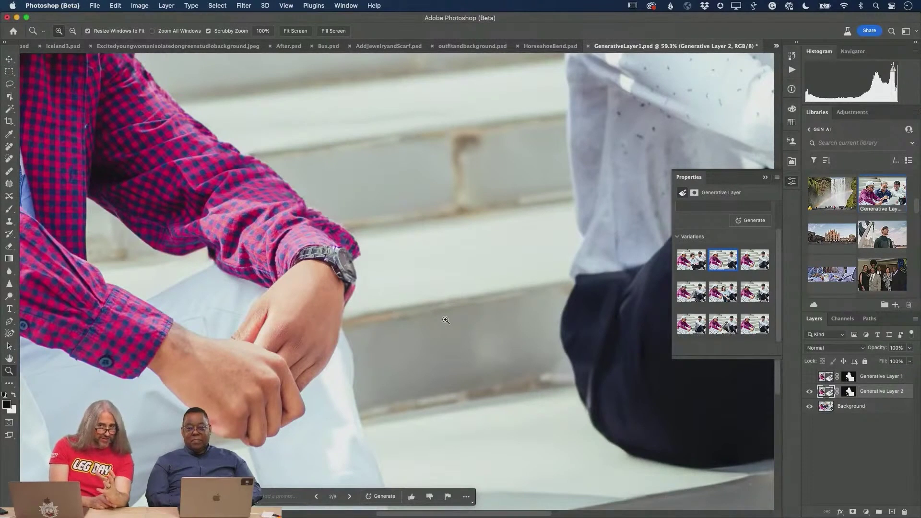
{"action": "scroll", "coordinate": [445, 320], "scroll_direction": "right", "scroll_amount": 3}
{"action": "scroll", "coordinate": [445, 320], "scroll_direction": "up", "scroll_amount": 2}
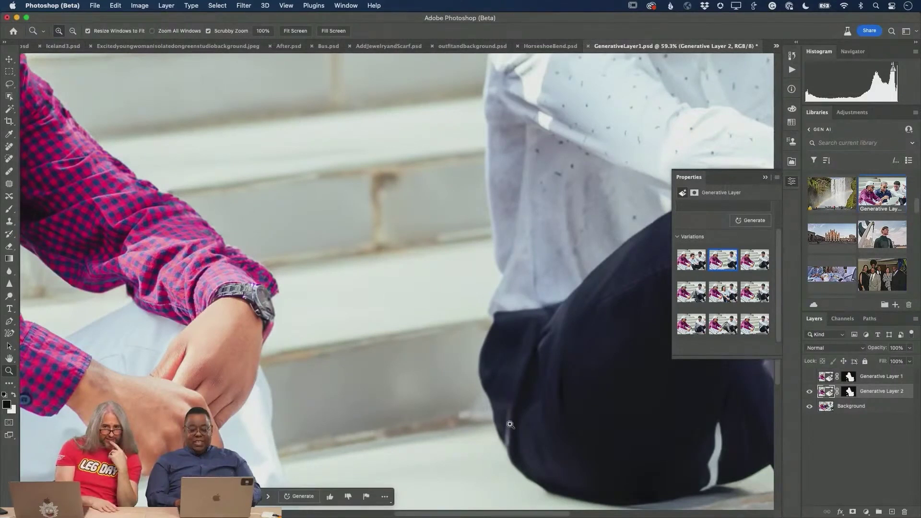
{"action": "key", "text": "super+minus"}
{"action": "key", "text": "super+minus"}
{"action": "key", "text": "super+minus"}
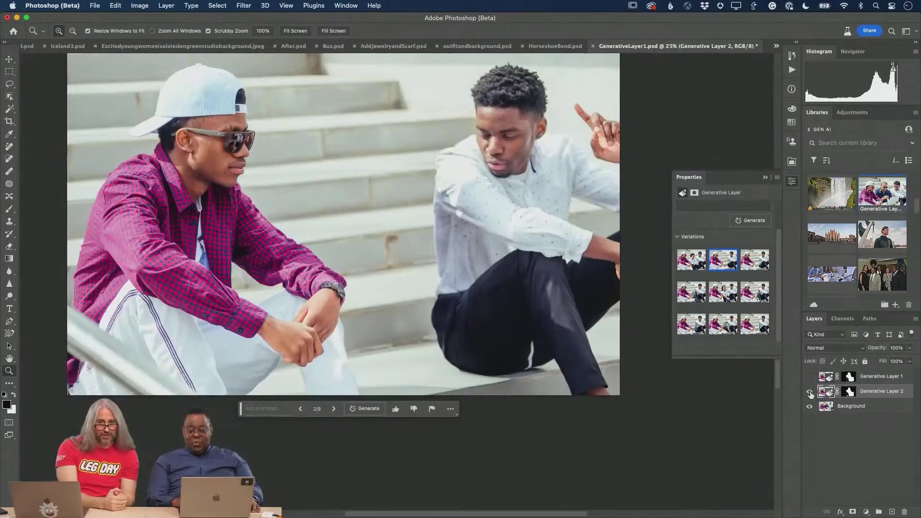
Toggle the Generative Layer visibility to compare the cleaned photo with the original three-person image.
{"action": "left_click", "coordinate": [810, 392]}
{"action": "left_click", "coordinate": [810, 377]}
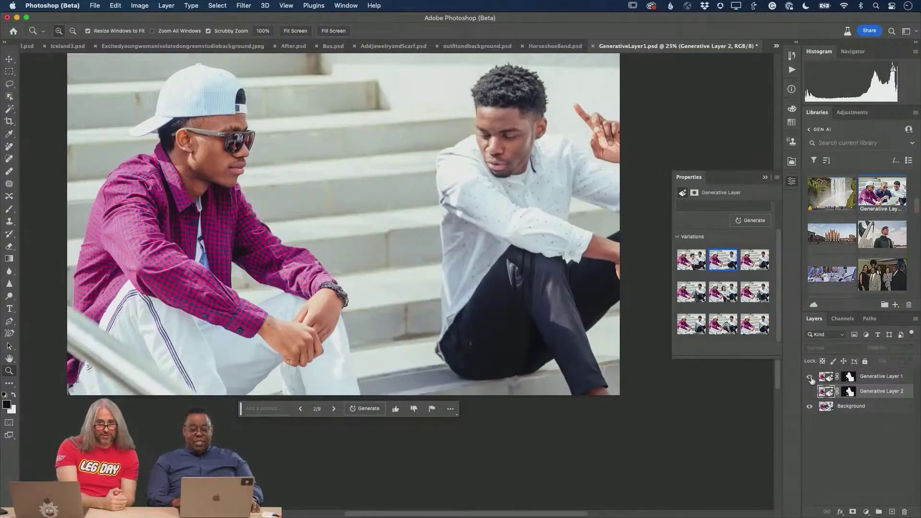
{"action": "key", "text": "super+plus"}
{"action": "left_click", "coordinate": [810, 377]}
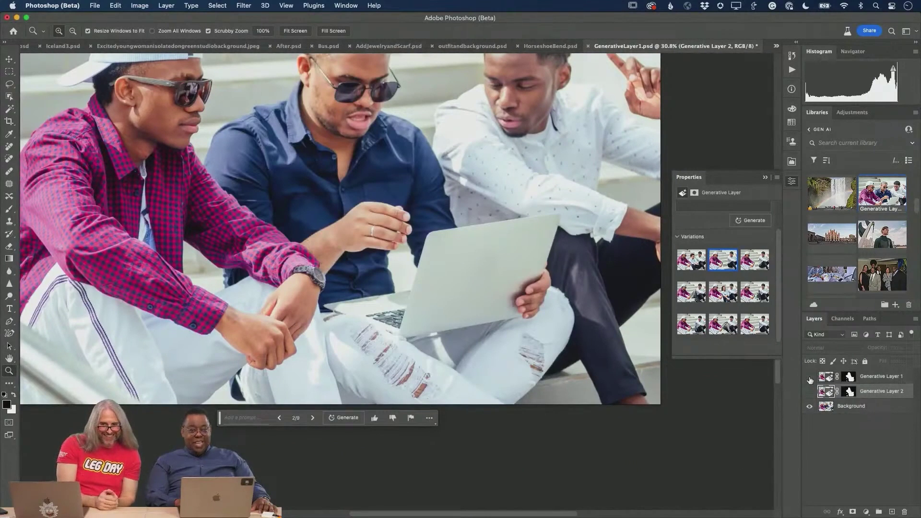
{"action": "left_click", "coordinate": [810, 377]}
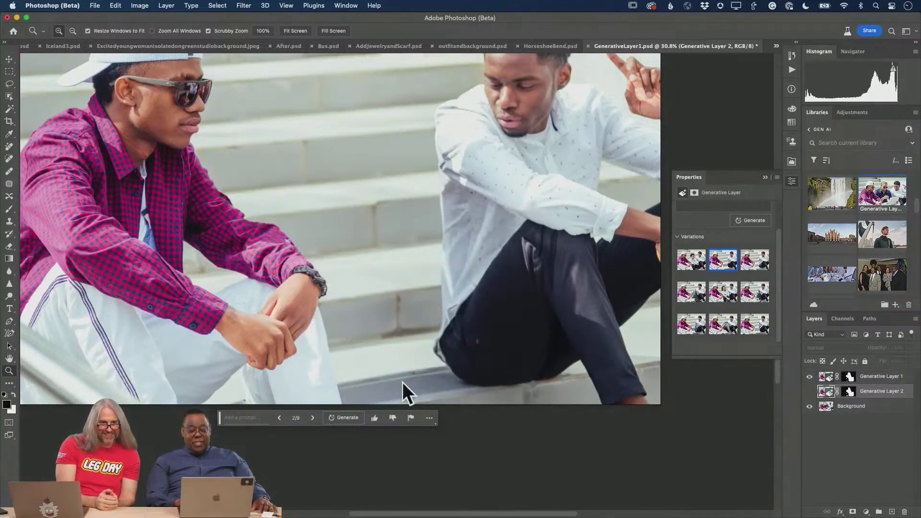
{"action": "scroll", "coordinate": [518, 353], "scroll_direction": "up", "scroll_amount": 5}
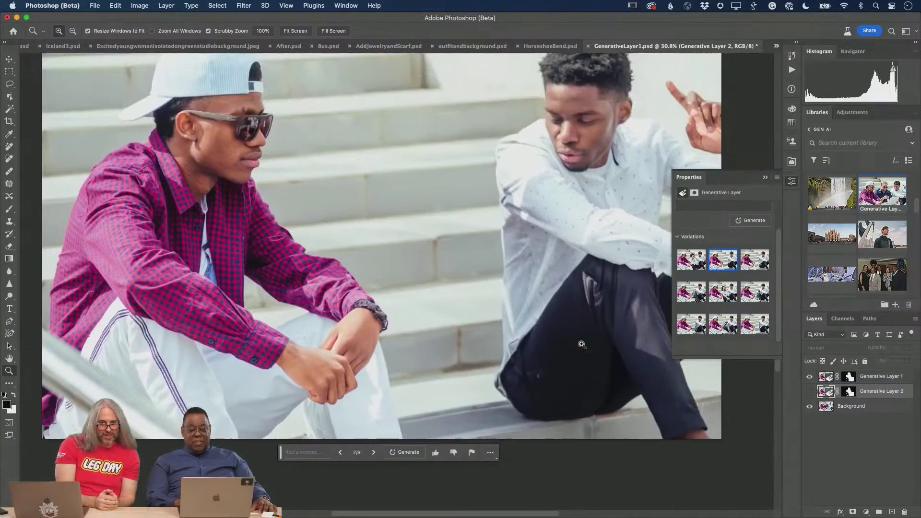
{"action": "scroll", "coordinate": [582, 345], "scroll_direction": "up", "scroll_amount": 2}
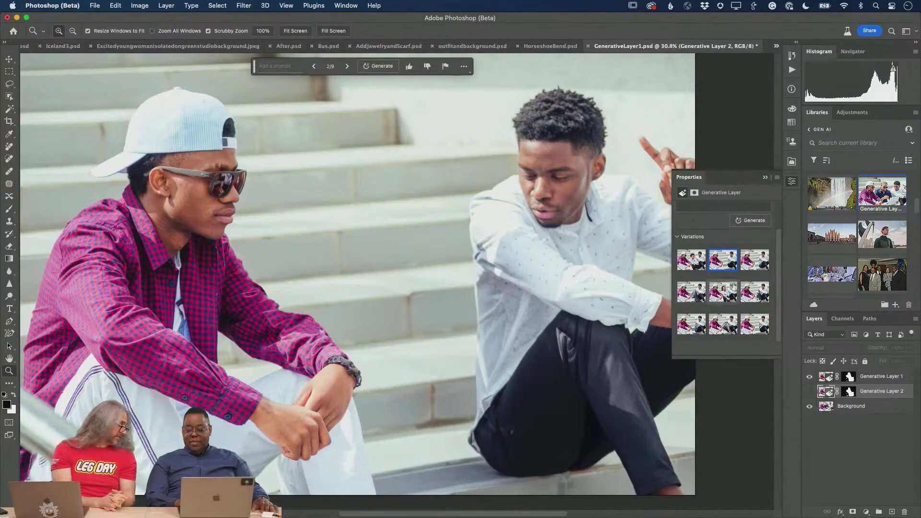
{"action": "scroll", "coordinate": [866, 259], "scroll_direction": "down", "scroll_amount": 10}
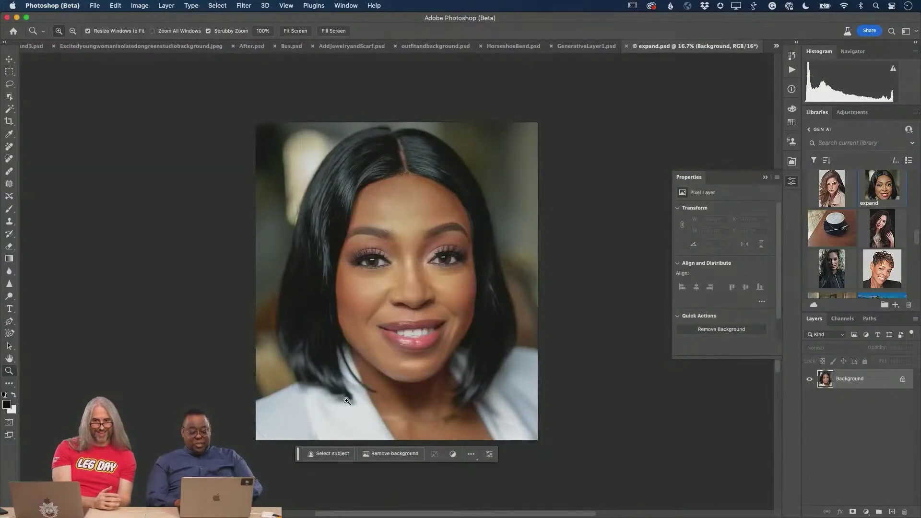
Widen the portrait canvas equally on both sides and marquee the blank left strip.
{"action": "key", "text": "c"}
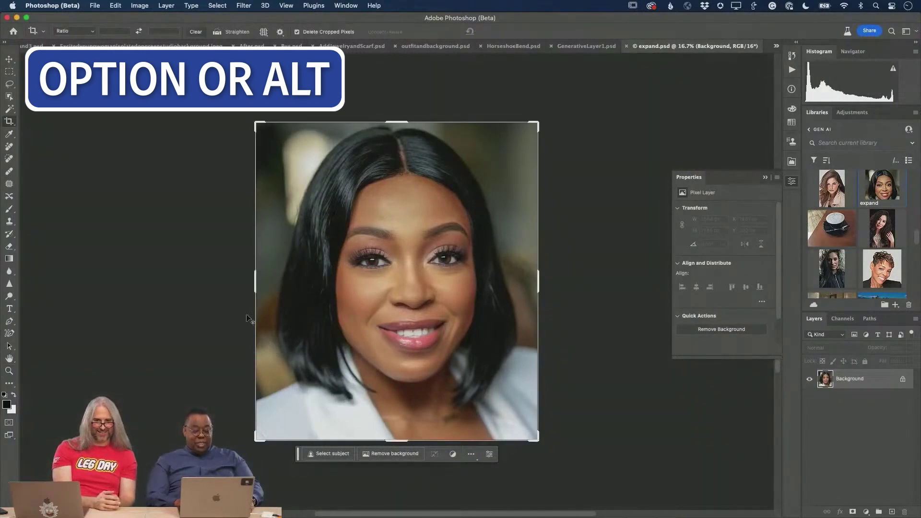
{"action": "left_click_drag", "start_coordinate": [256, 287], "coordinate": [163, 301]}
{"action": "key", "text": "Return"}
{"action": "key", "text": "m"}
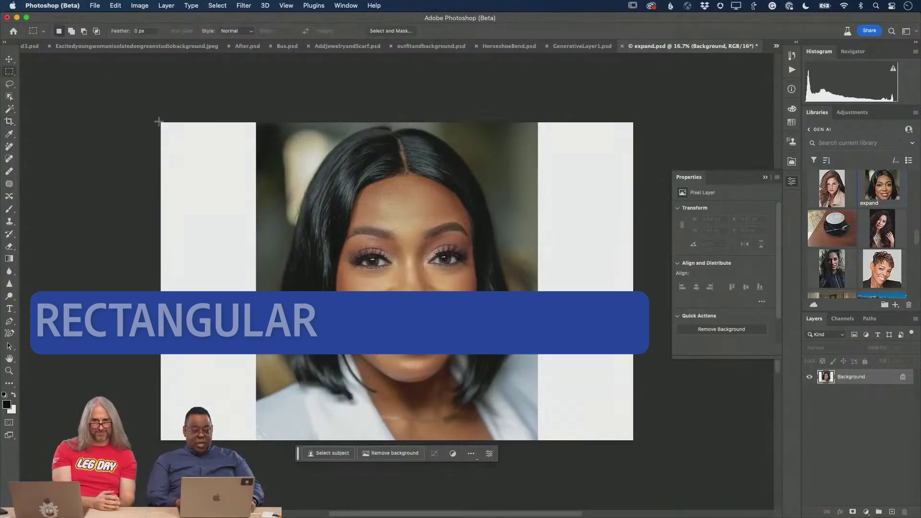
{"action": "left_click_drag", "start_coordinate": [159, 121], "coordinate": [262, 447]}
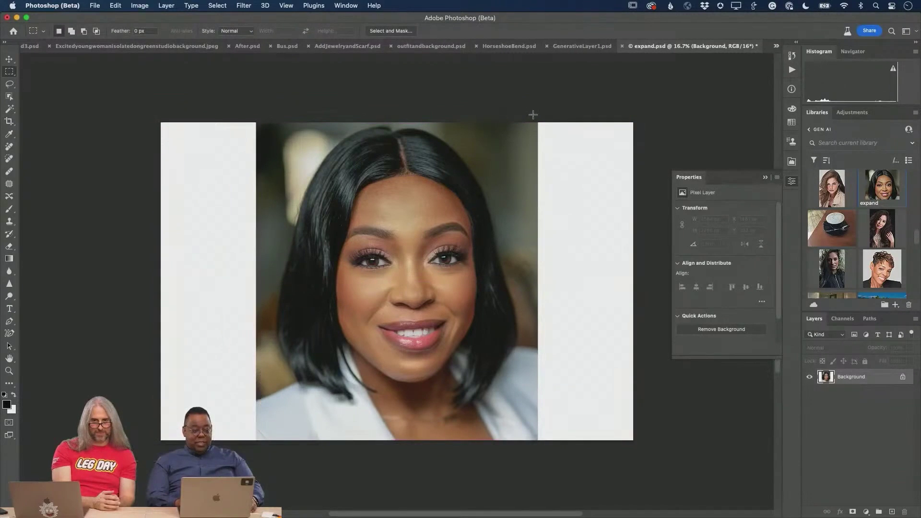
Select both blank side strips, fill them with generated background, and keep variation 1.
{"action": "left_click_drag", "start_coordinate": [535, 122], "coordinate": [658, 449]}
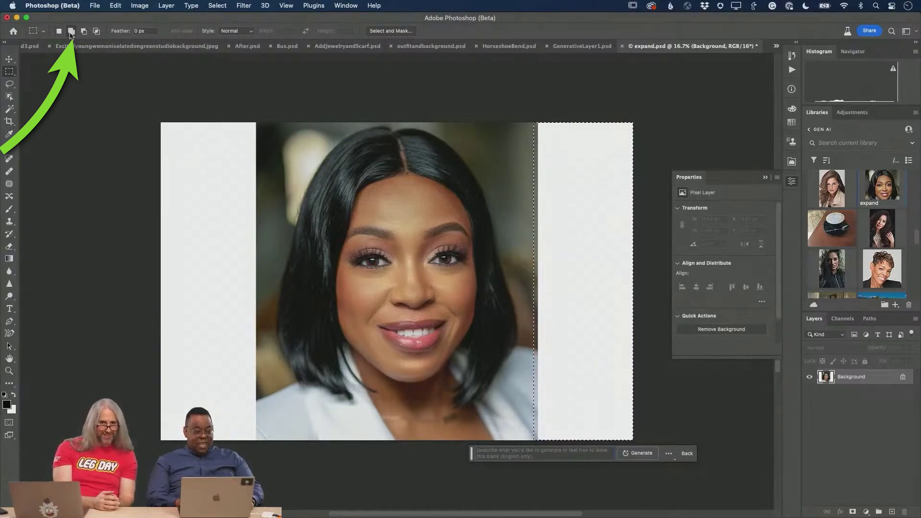
{"action": "key", "text": "shift"}
{"action": "left_click_drag", "start_coordinate": [153, 118], "coordinate": [258, 441]}
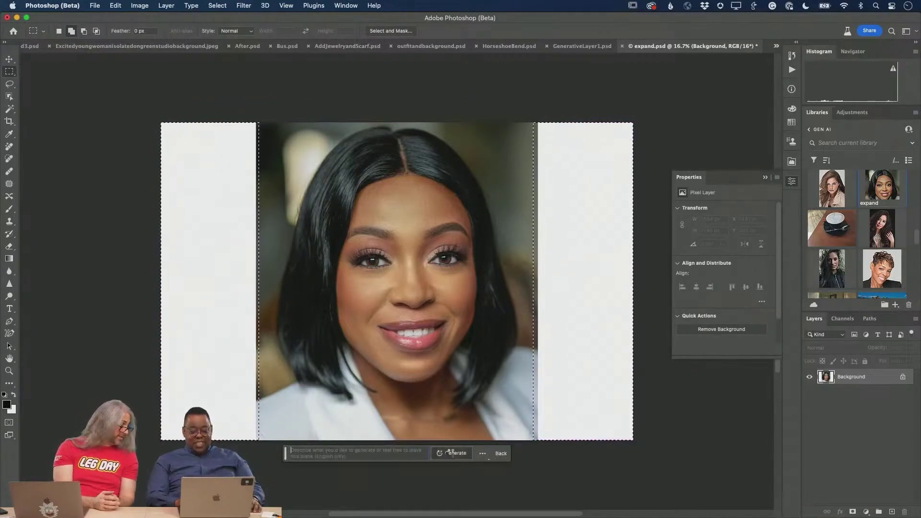
{"action": "left_click", "coordinate": [451, 454]}
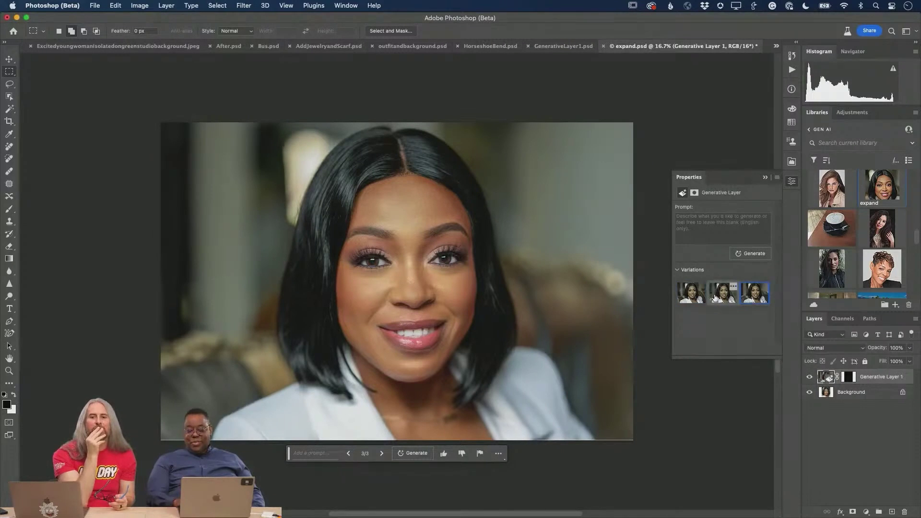
{"action": "left_click", "coordinate": [722, 293]}
{"action": "left_click", "coordinate": [691, 293]}
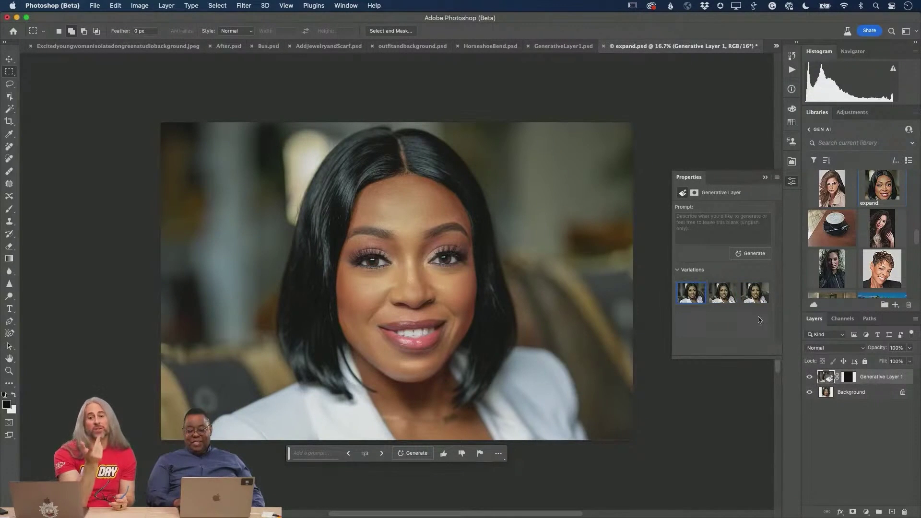